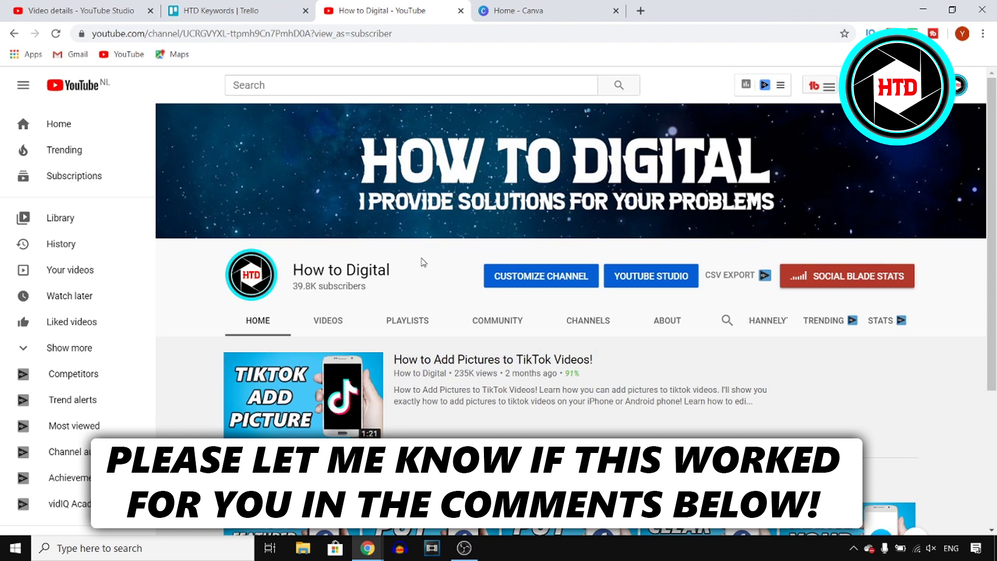
Enter the How to Digital channel's customisation mode and reveal the banner's editing options.
click(540, 276)
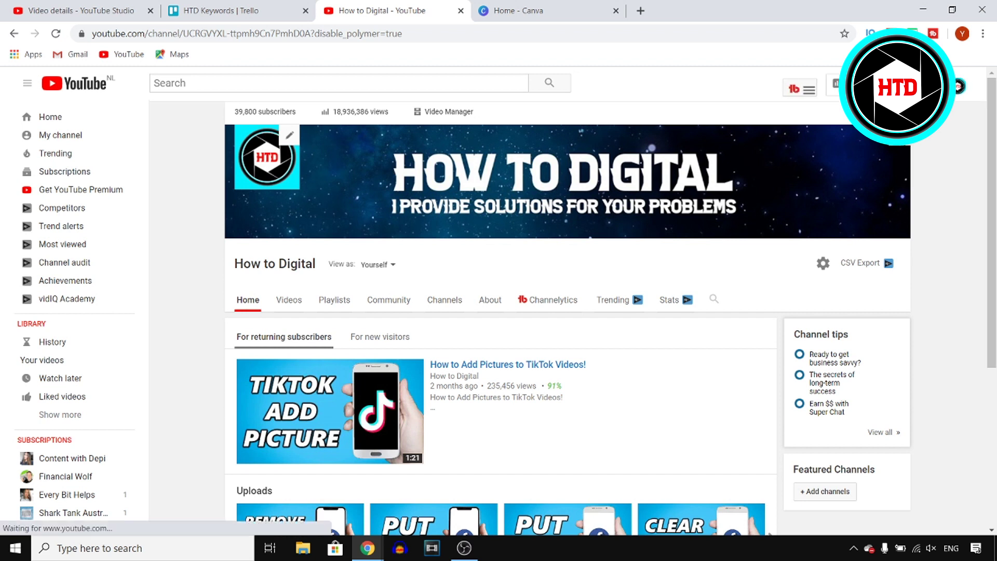
click(894, 137)
Try uploading 'keyword thumb' as channel art; YouTube rejects it as smaller than 2048 × 1152.
click(871, 176)
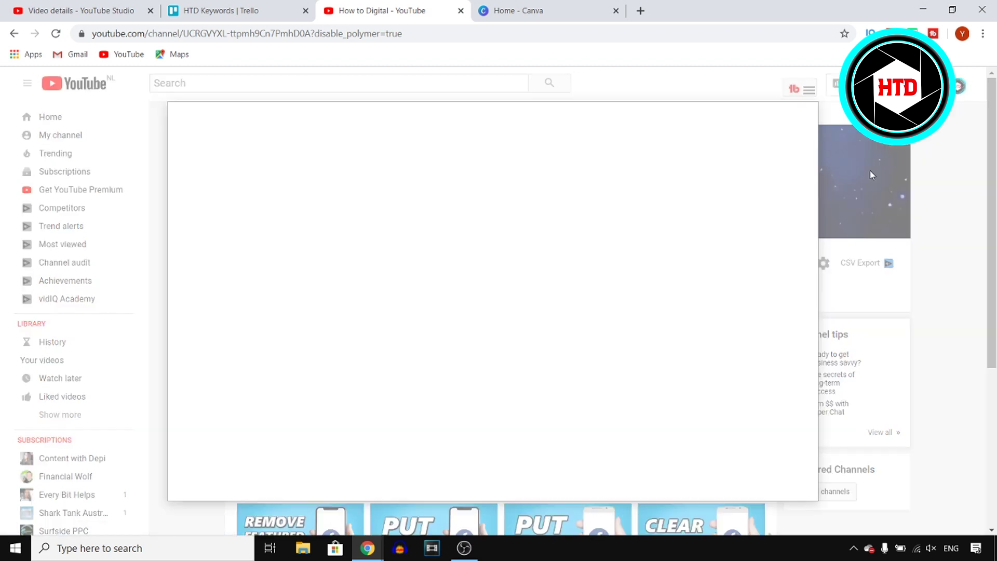
click(478, 336)
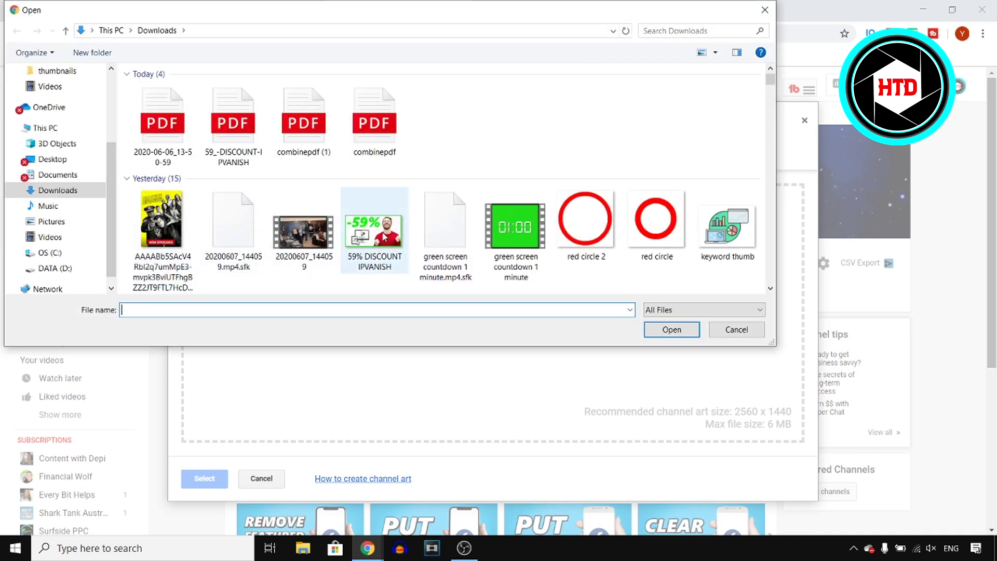
click(740, 237)
click(658, 331)
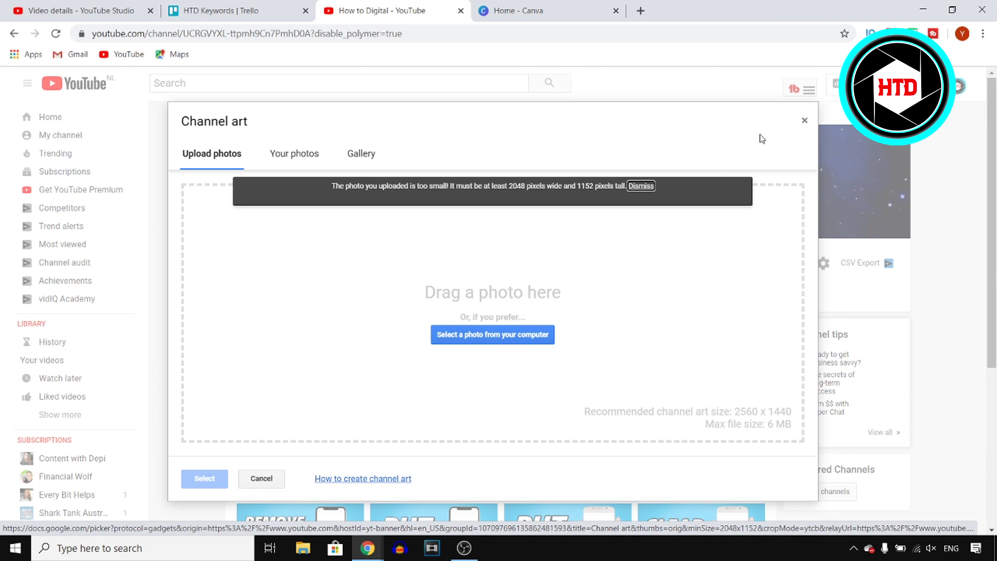
Close the channel art dialog and start a custom-dimensions design in Canva.
click(804, 125)
click(575, 10)
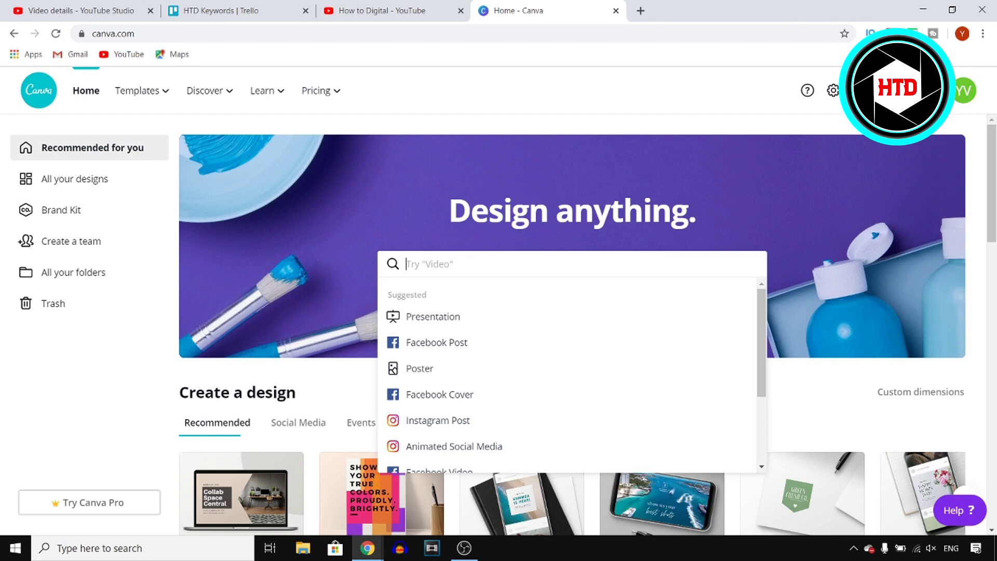
click(896, 91)
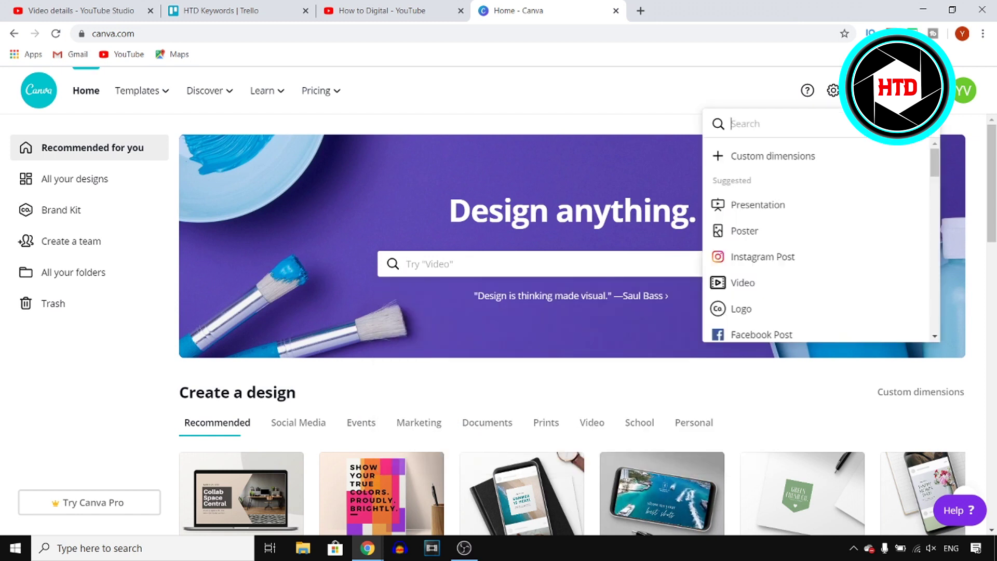
click(805, 160)
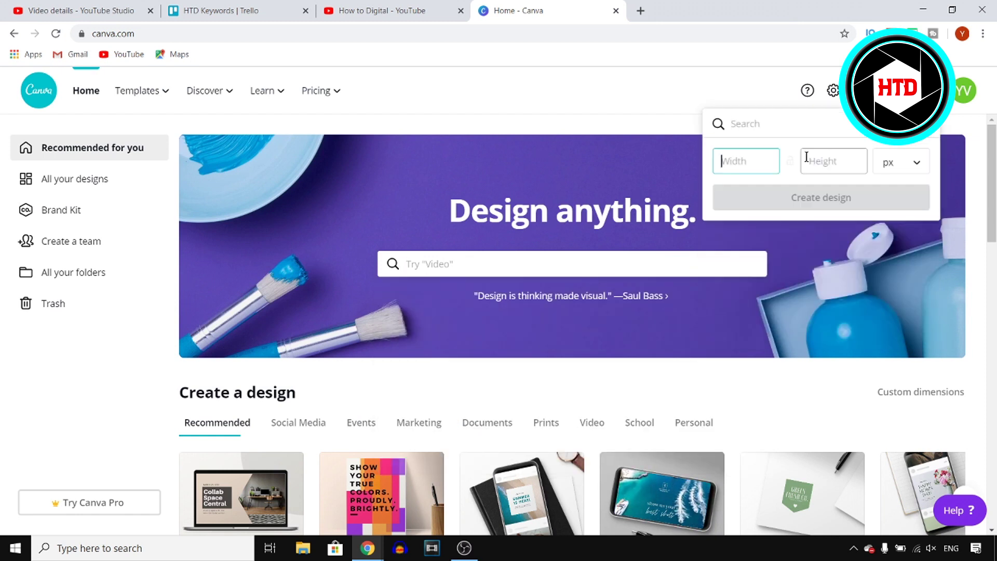
Enter the 2048 × 1152 px size, checking the YouTube channel page for reference.
click(406, 12)
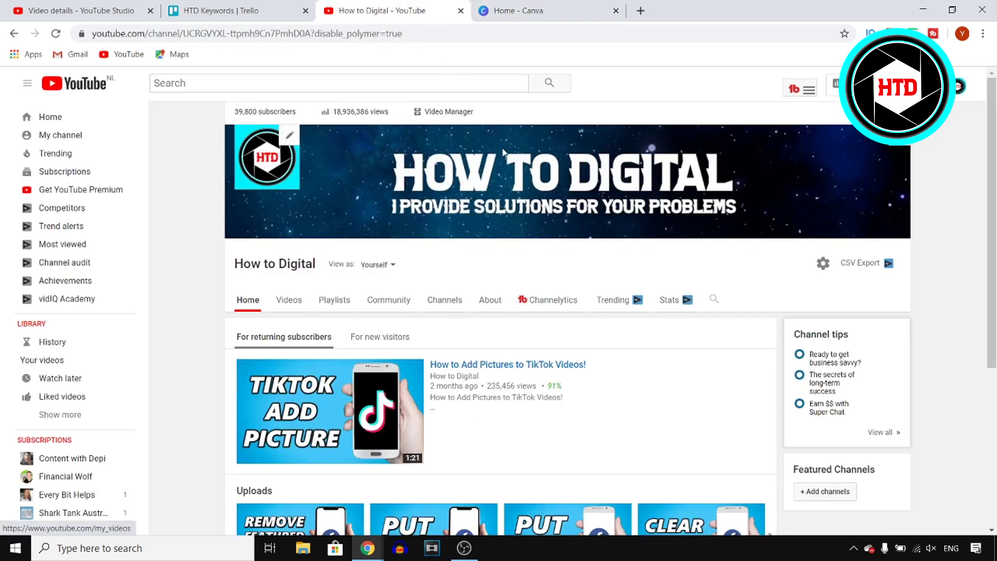
click(551, 5)
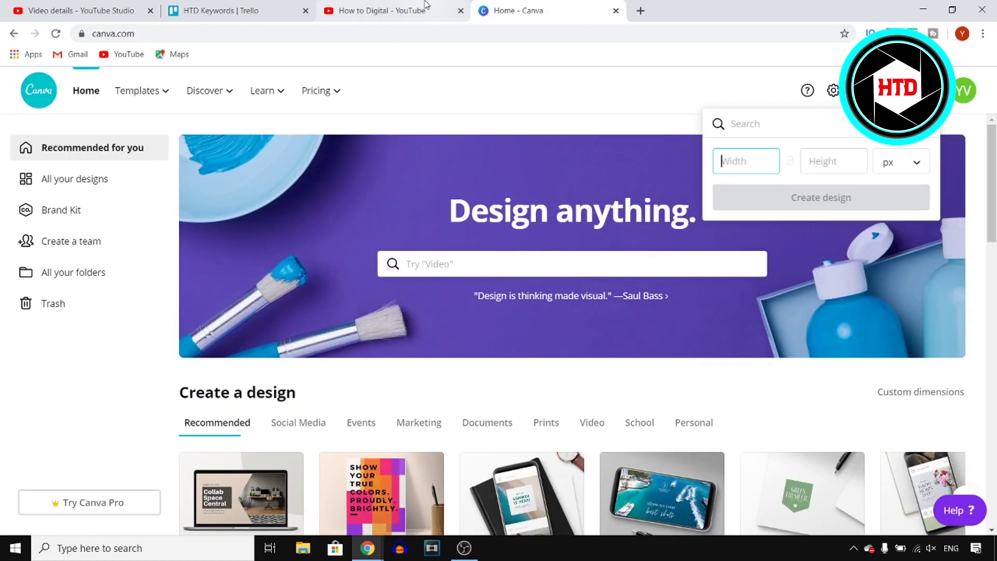
click(390, 12)
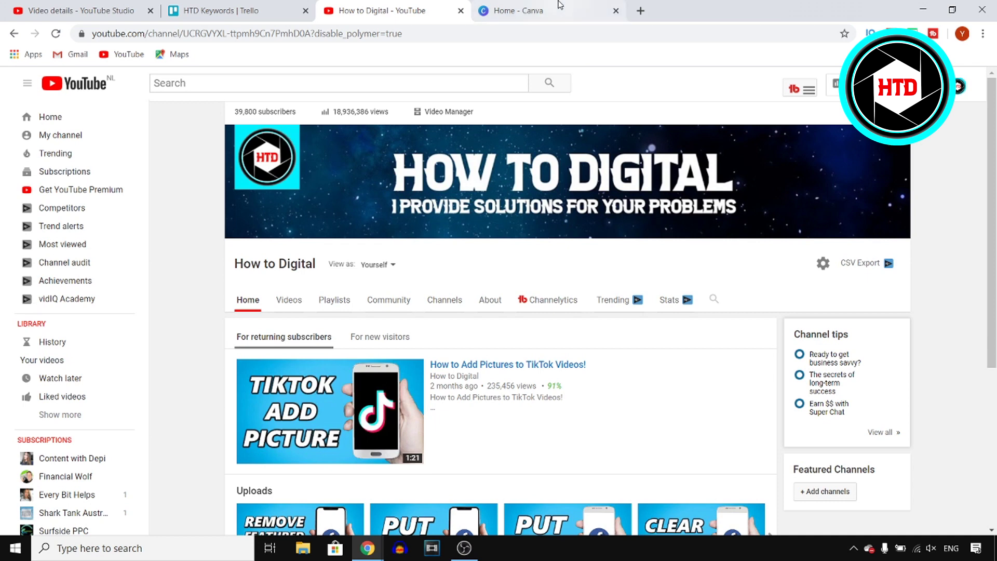
click(545, 10)
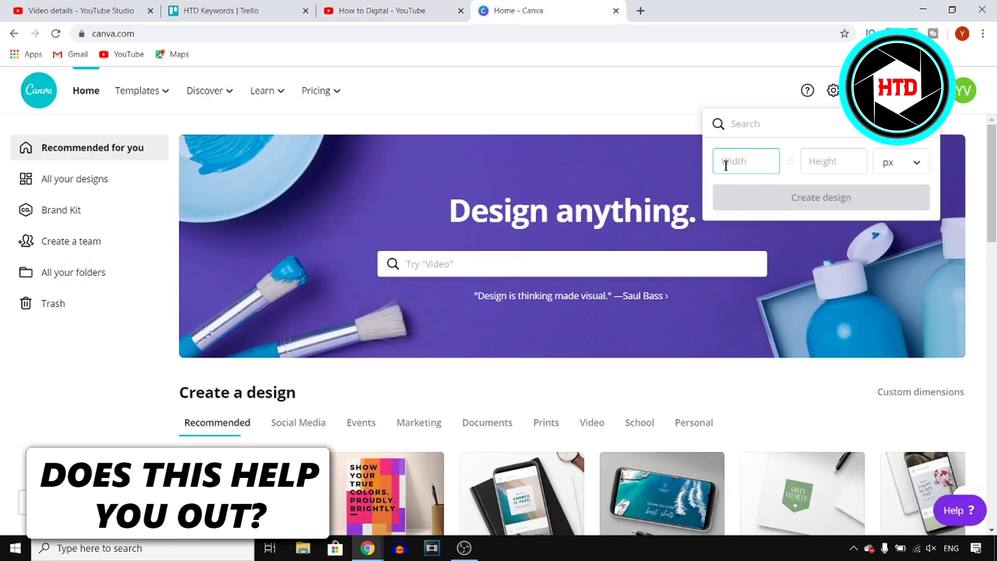
text(3048)
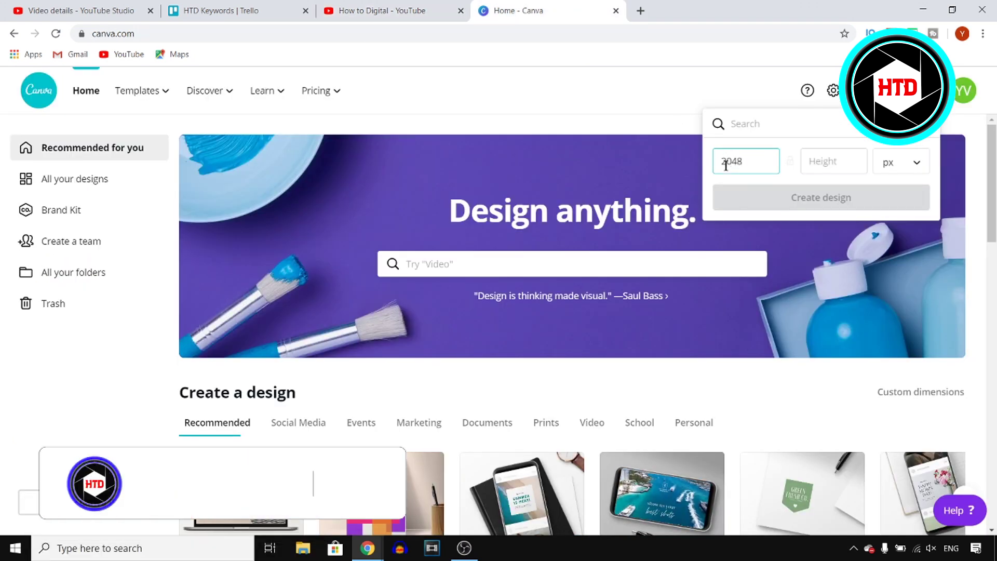
key(Tab)
text(11)
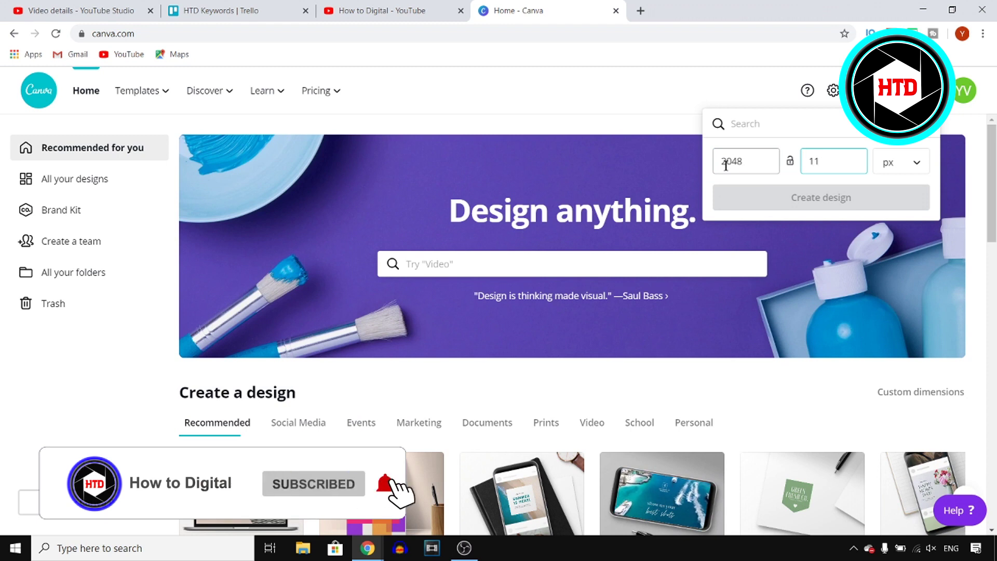
text(52)
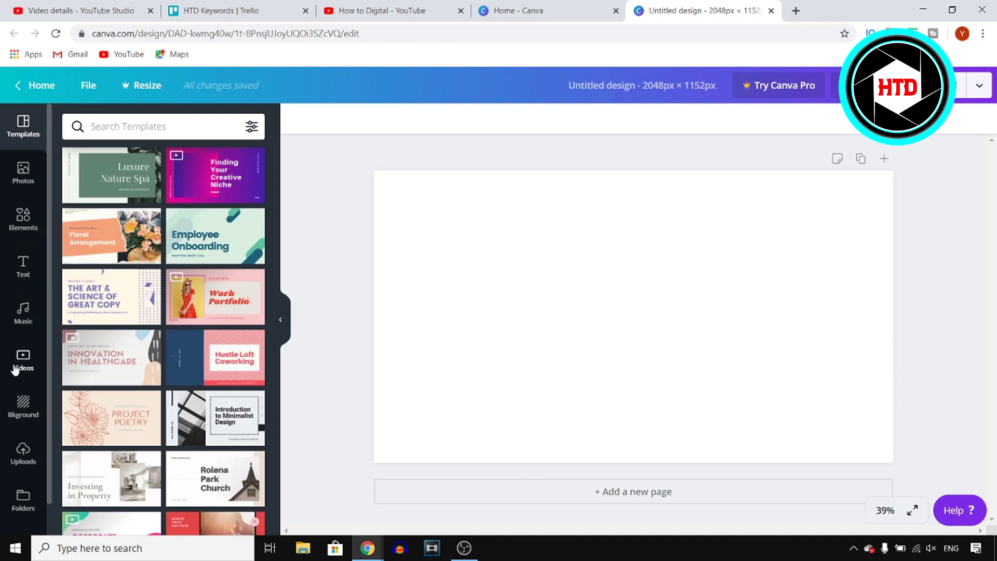
Upload the 'What is YouTube SEO?' image from Business Plan Templates and place it on the canvas.
click(31, 452)
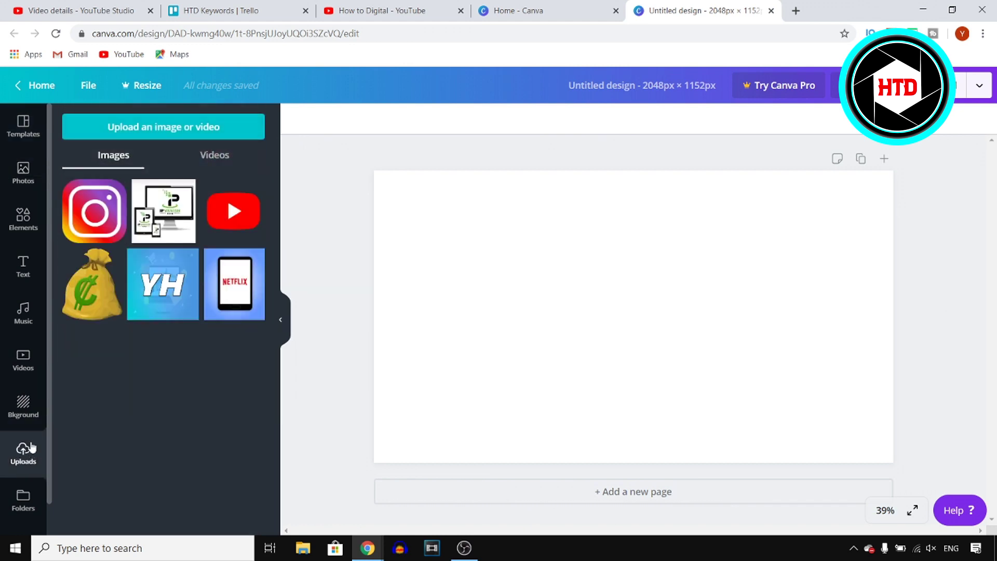
click(196, 127)
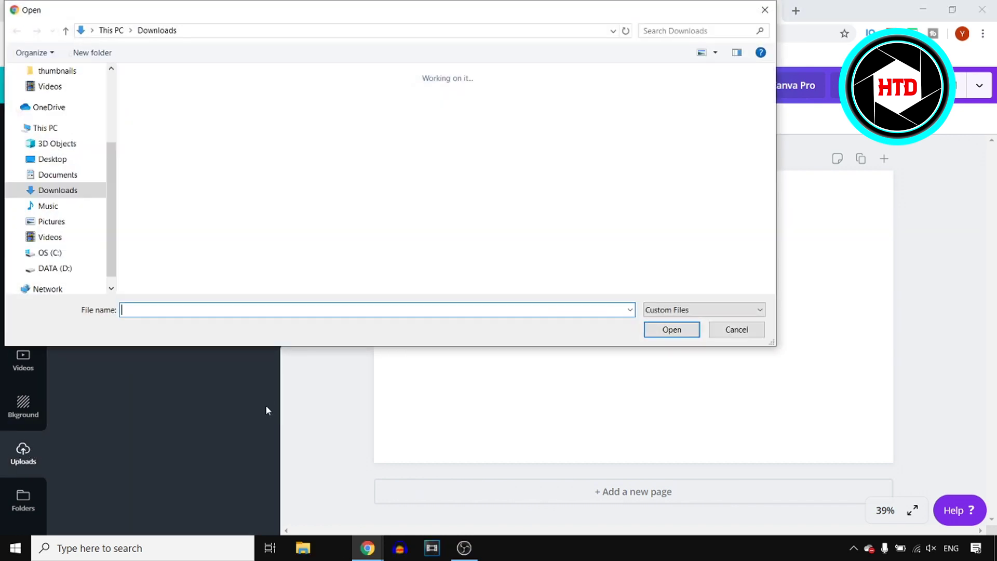
scroll(525, 148, down, 3)
scroll(597, 244, up, 3)
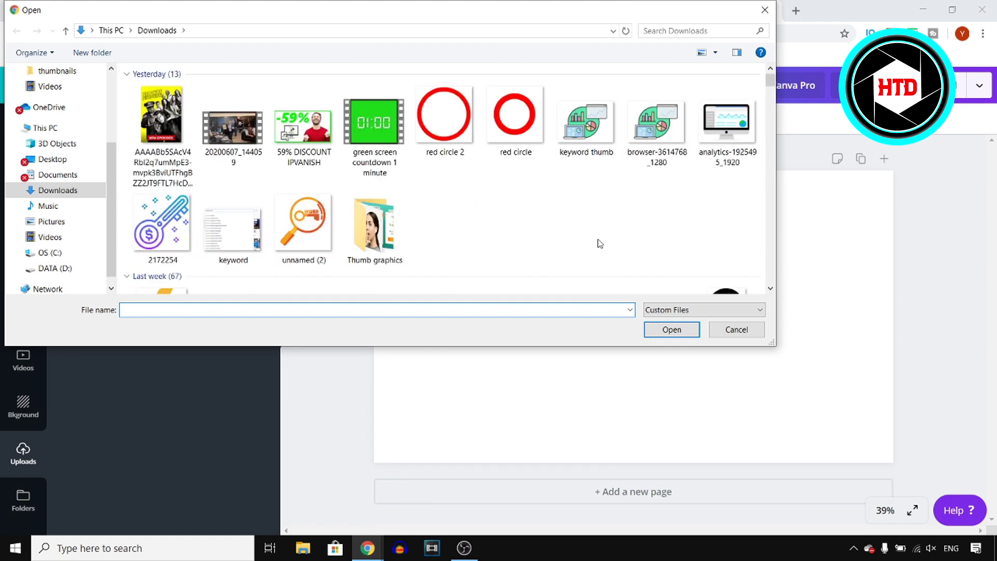
scroll(750, 236, down, 2)
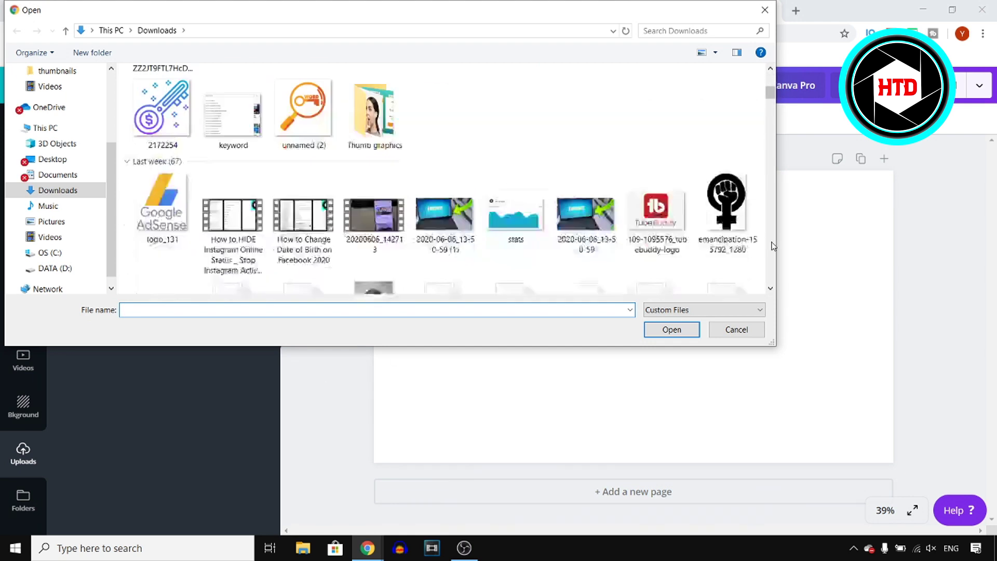
scroll(750, 235, down, 3)
scroll(751, 235, down, 3)
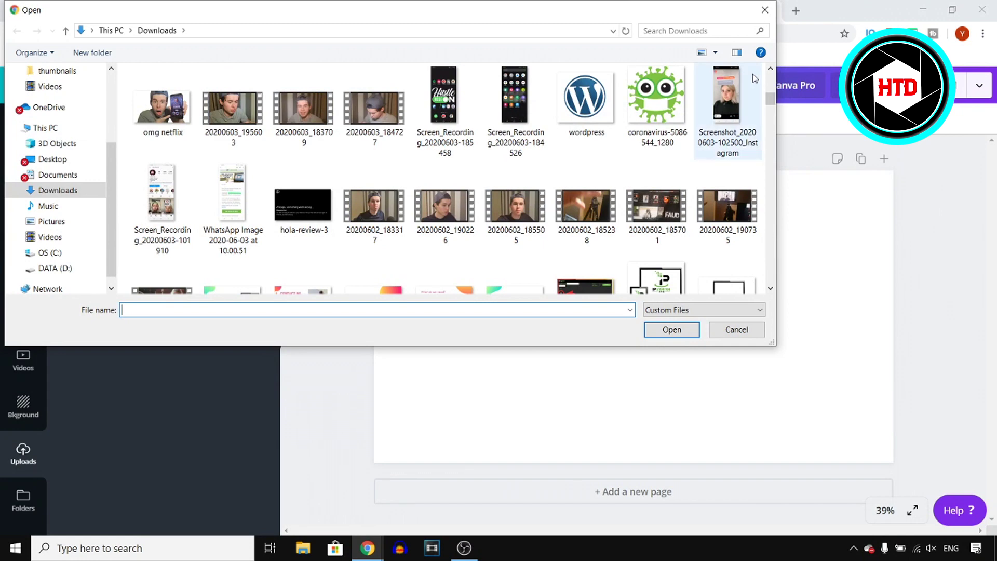
scroll(728, 102, up, 2)
scroll(728, 101, up, 2)
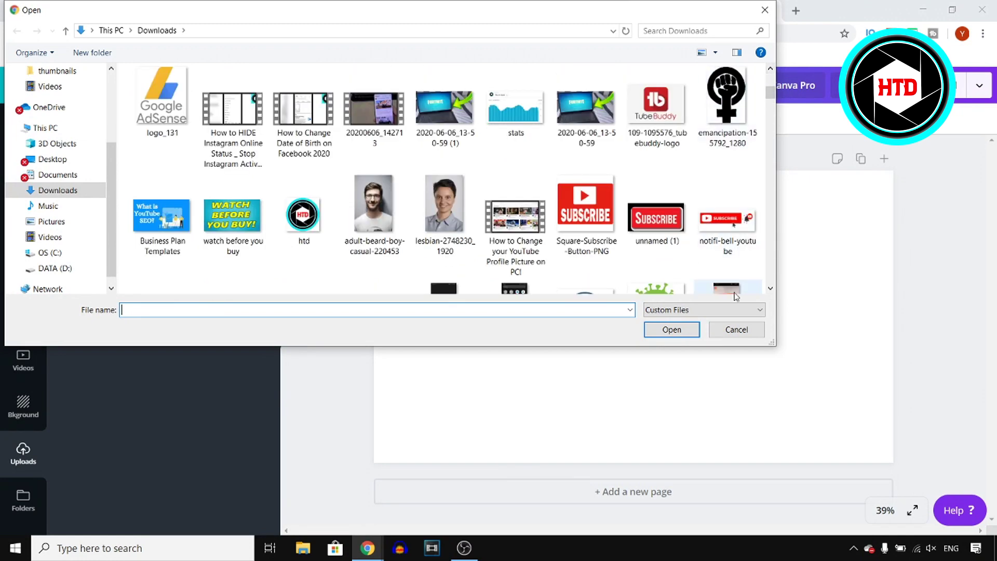
click(769, 289)
double_click(162, 133)
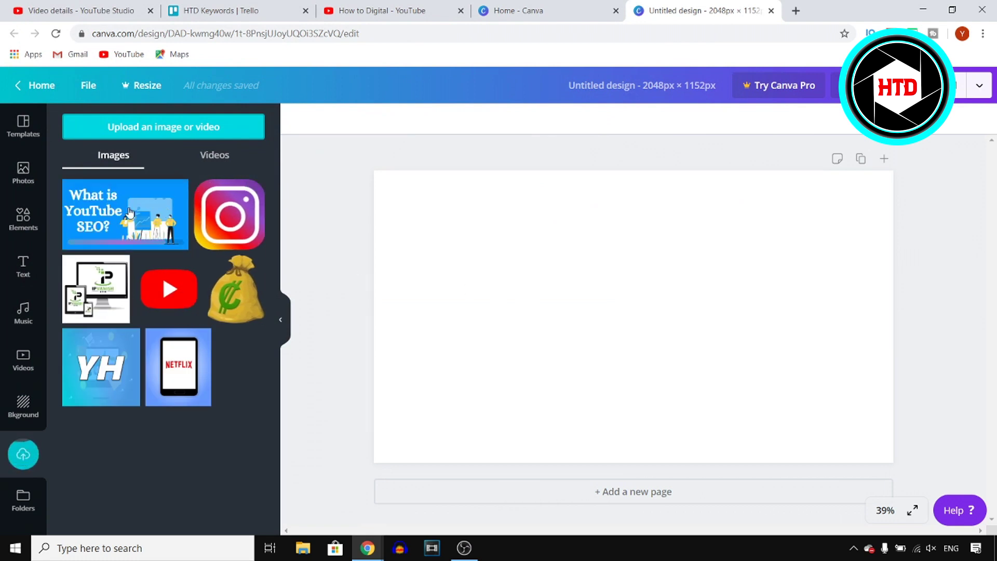
click(154, 231)
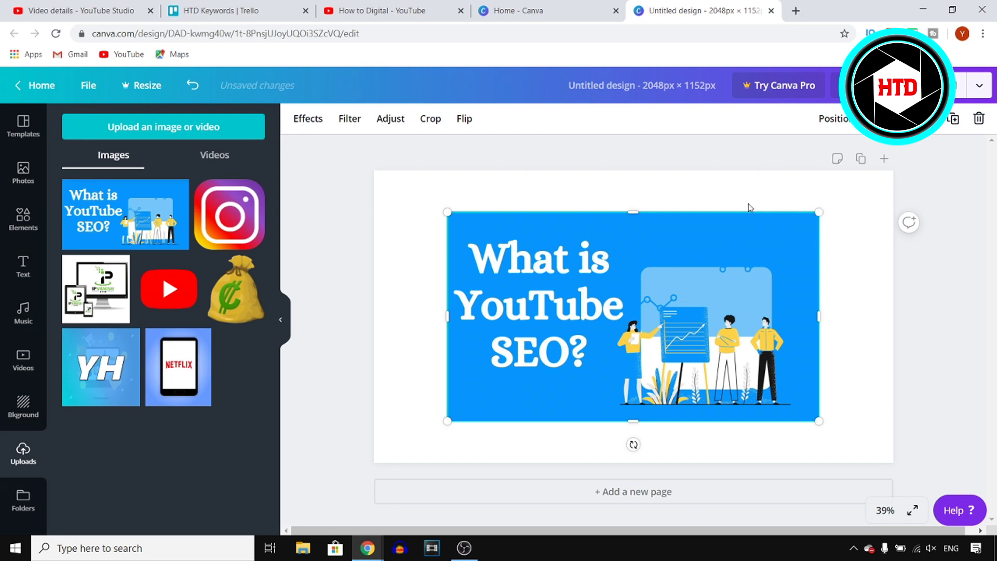
Compare with the YouTube banner, then stretch the SEO image across the full page width.
click(434, 5)
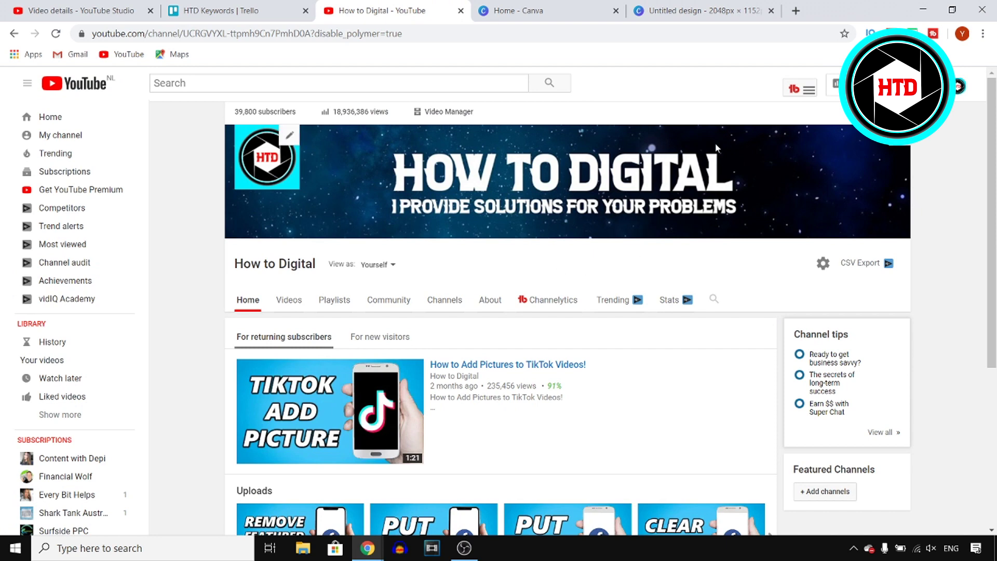
click(677, 9)
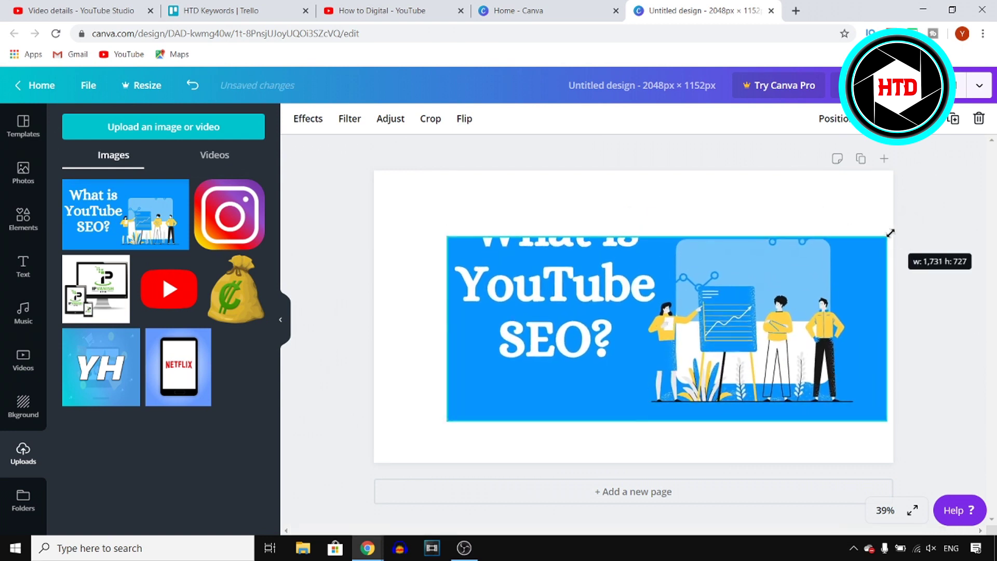
drag(825, 210, 895, 242)
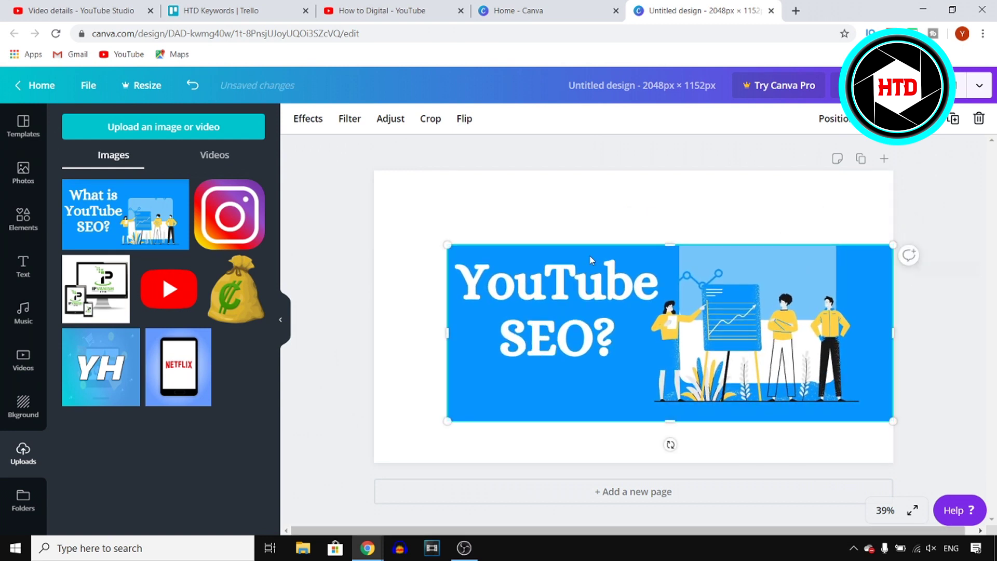
drag(446, 244, 375, 238)
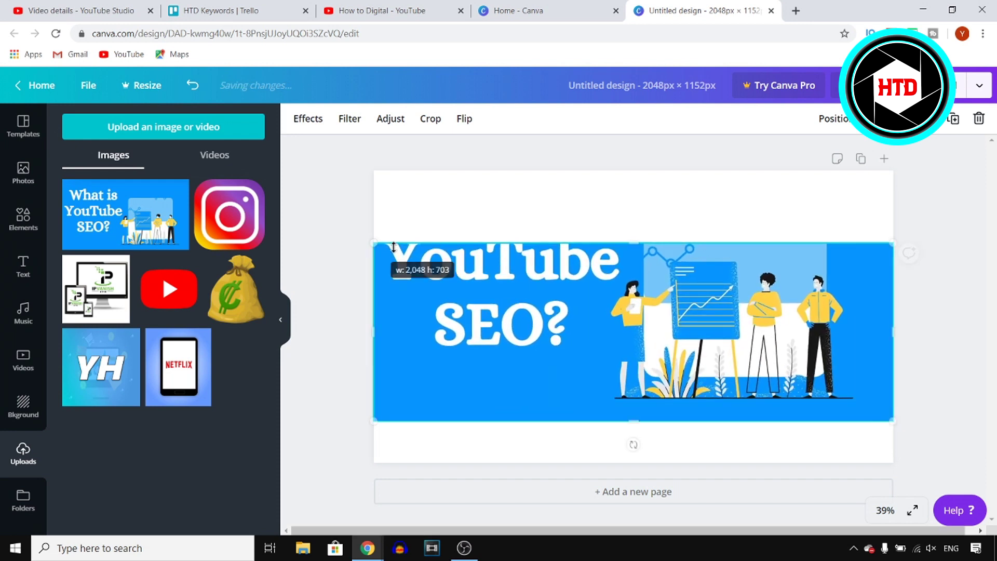
drag(574, 289, 574, 286)
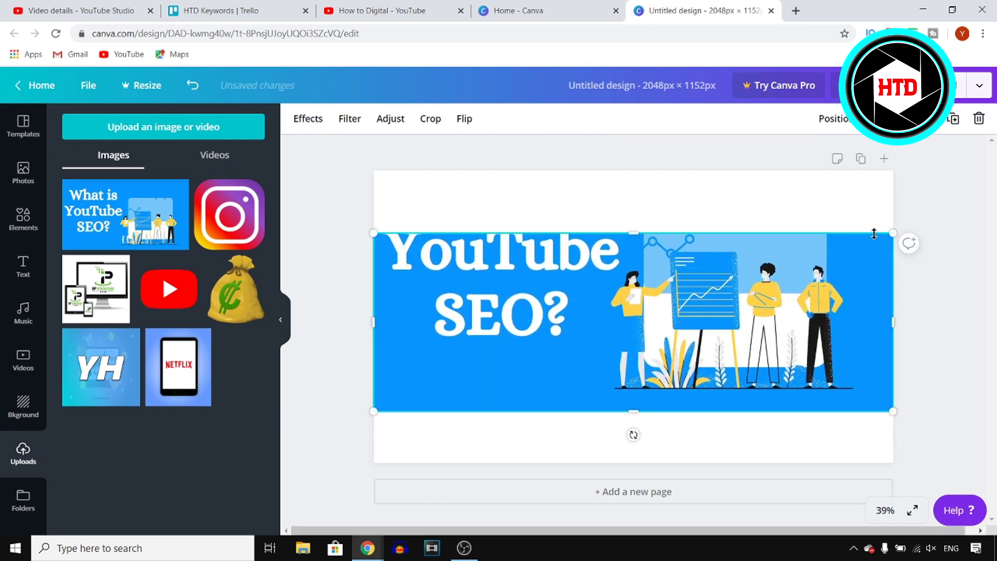
Enlarge and recentre the banner image, deselect it, and bring up the download options.
drag(888, 235, 888, 248)
drag(831, 291, 830, 279)
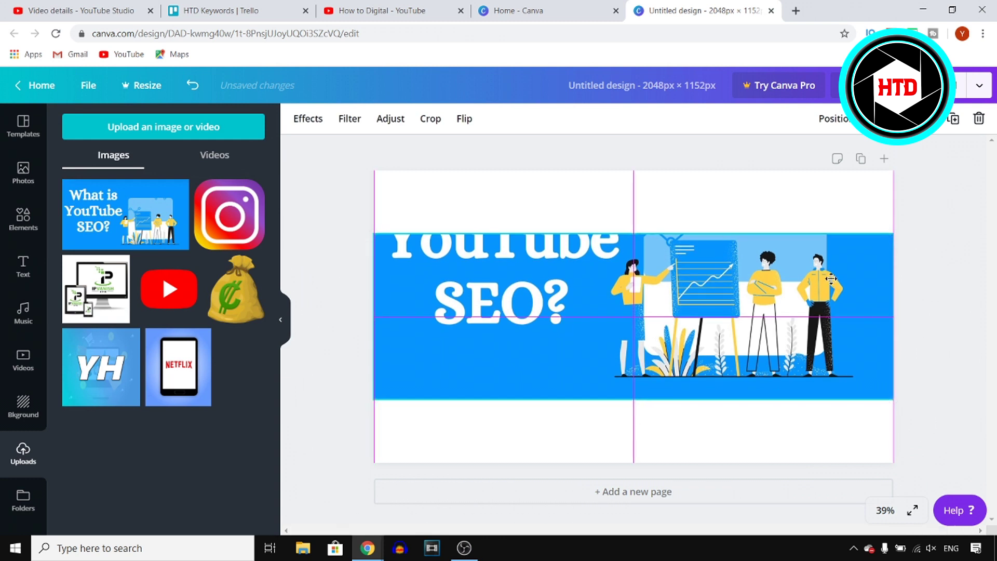
key(Escape)
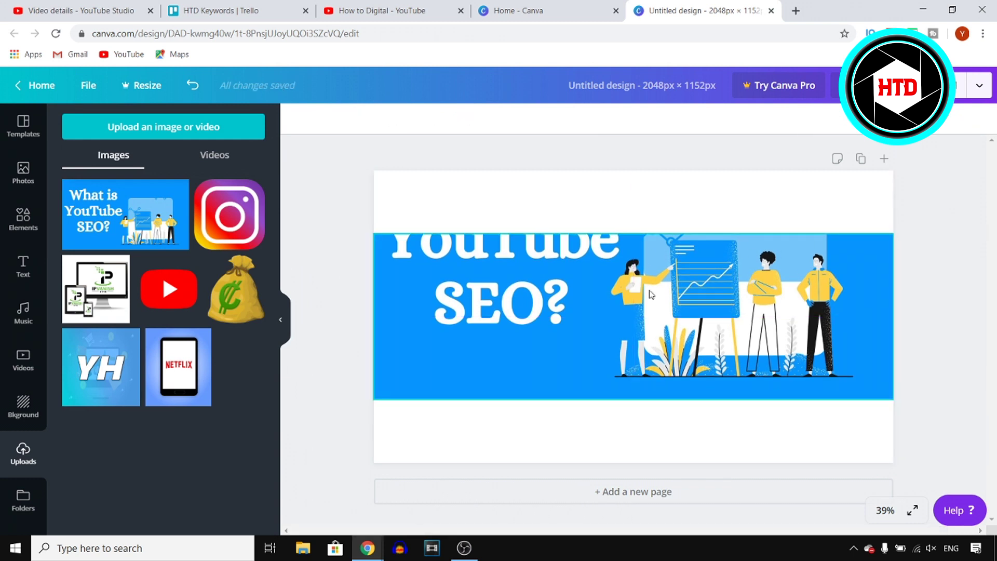
click(900, 84)
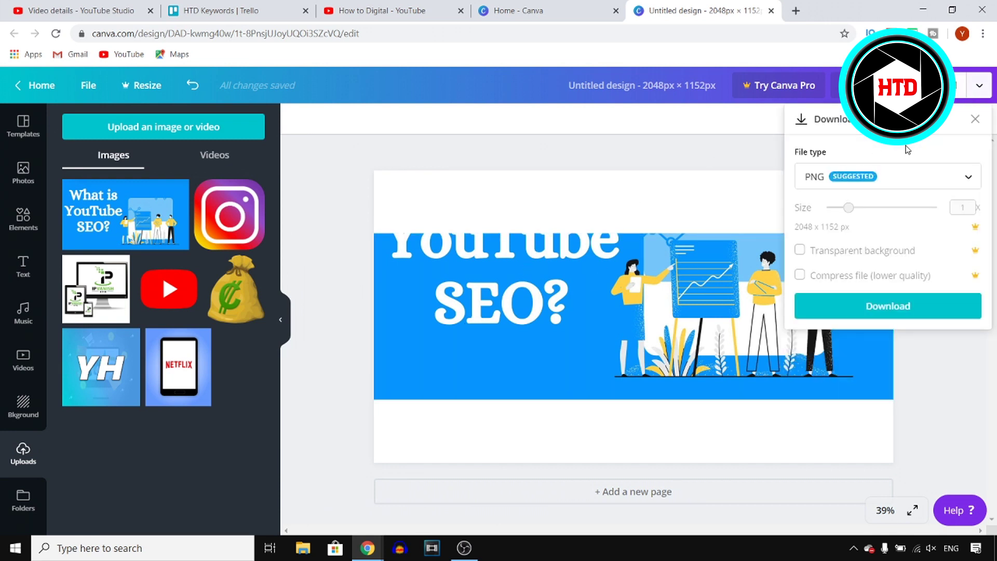
Download the banner as a JPG, dismiss the Canva Pro offer, and return to YouTube.
click(928, 175)
click(859, 226)
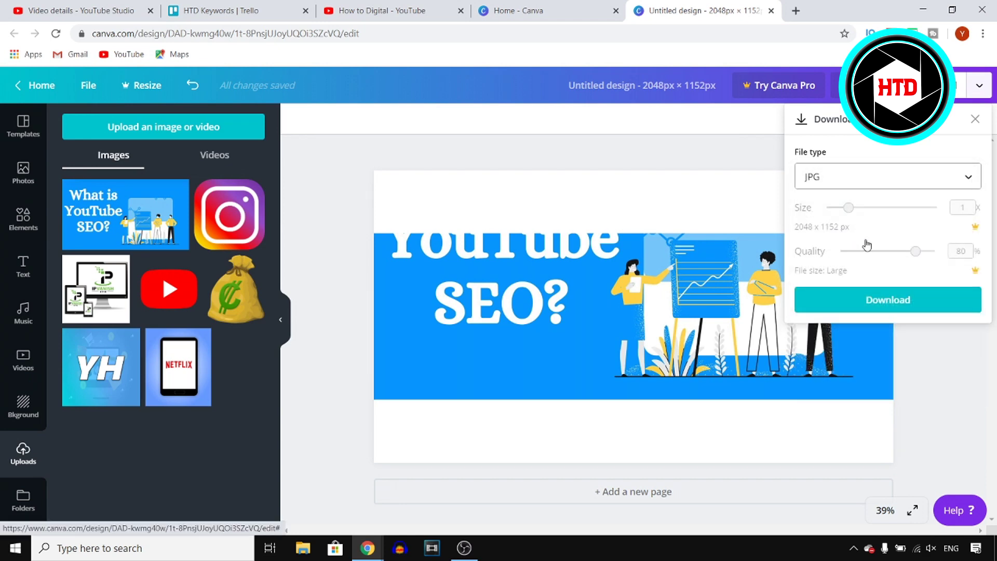
click(885, 300)
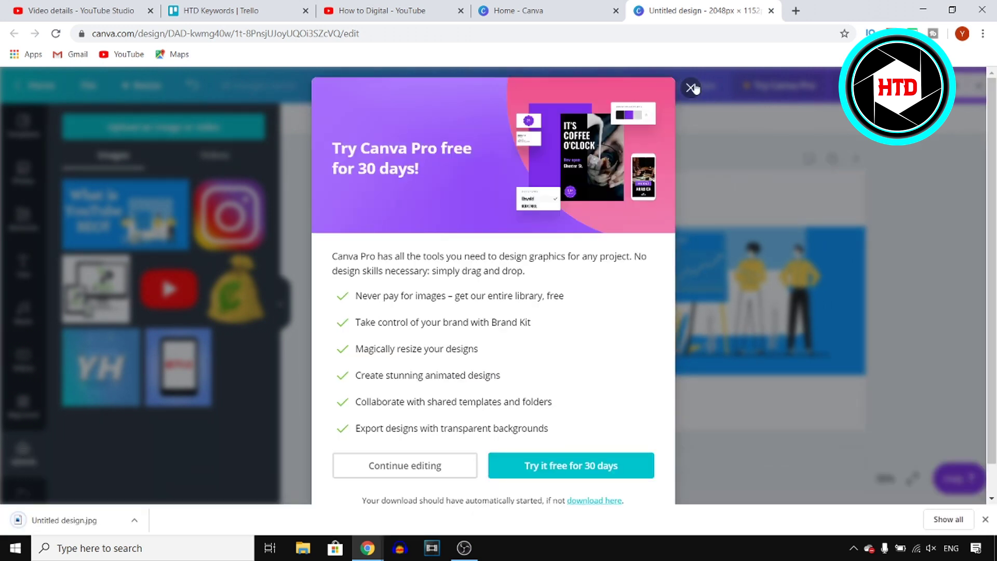
click(691, 88)
click(378, 11)
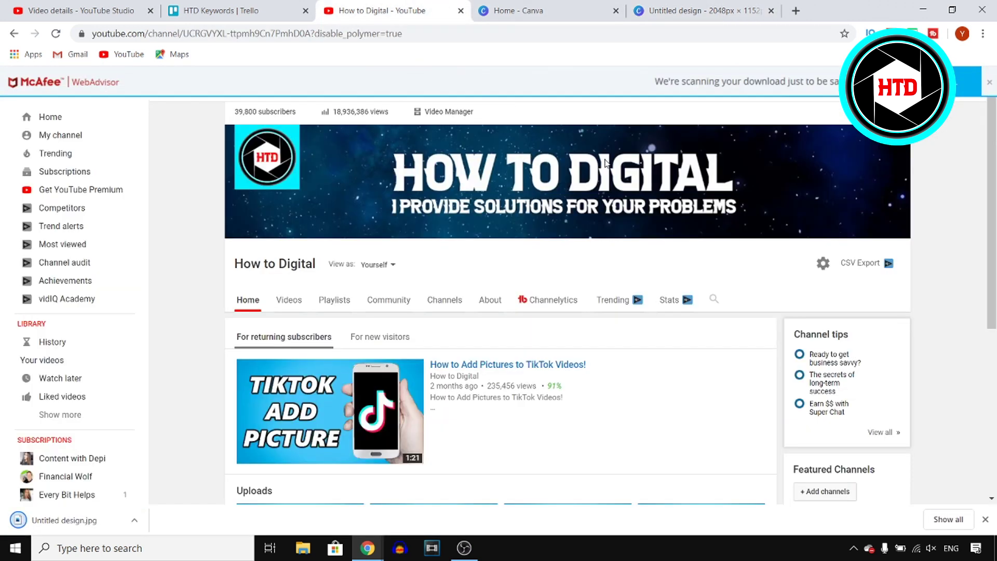
Load the downloaded 'Untitled design' JPG as channel art to preview it.
click(878, 145)
click(872, 176)
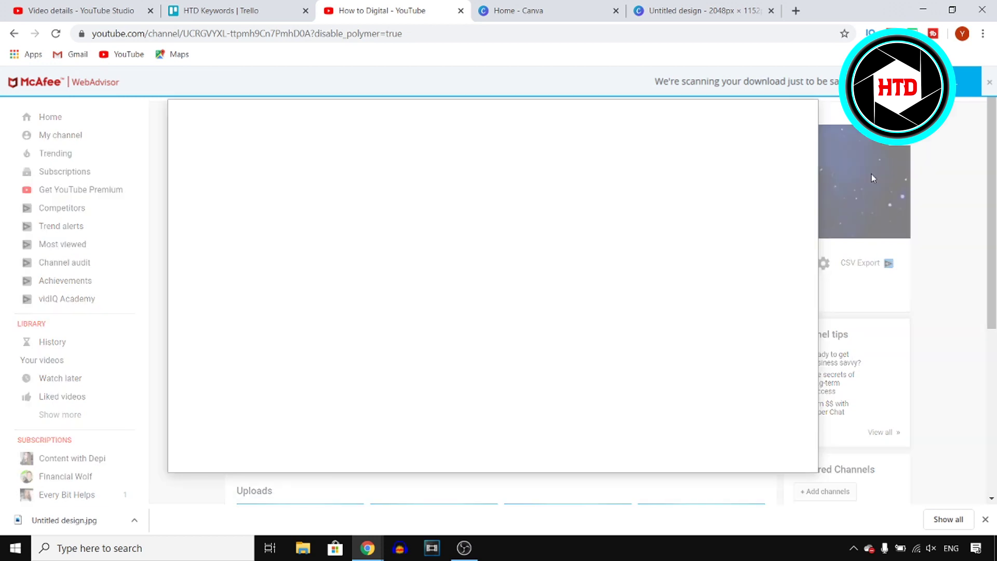
click(499, 318)
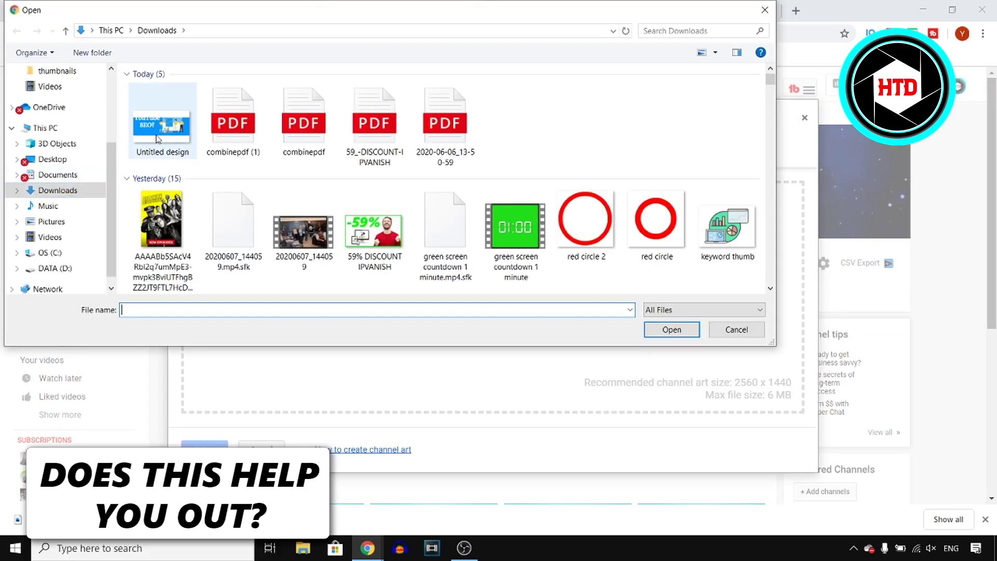
click(161, 129)
click(677, 331)
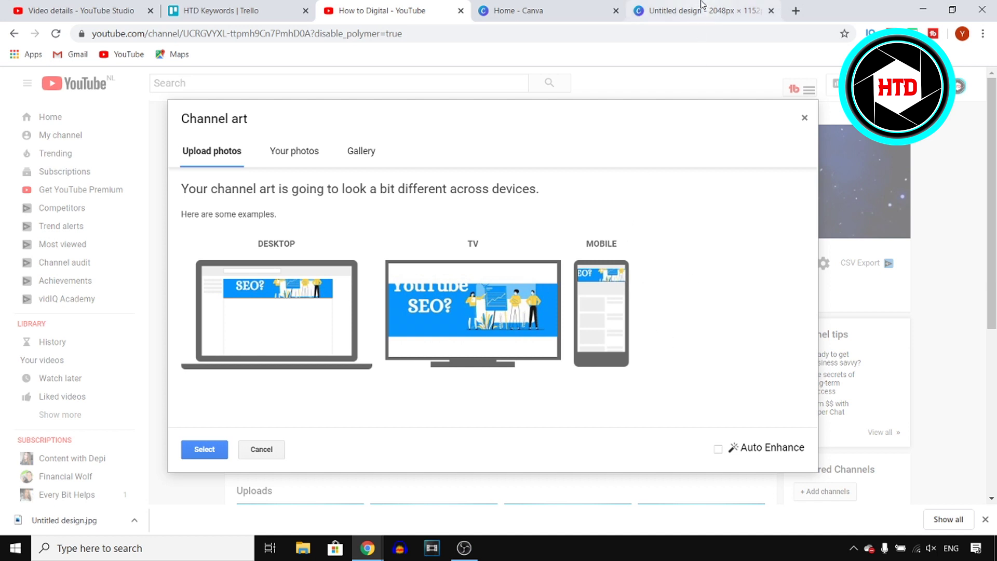
Close the channel art preview without applying the new banner and go back to Canva.
click(723, 10)
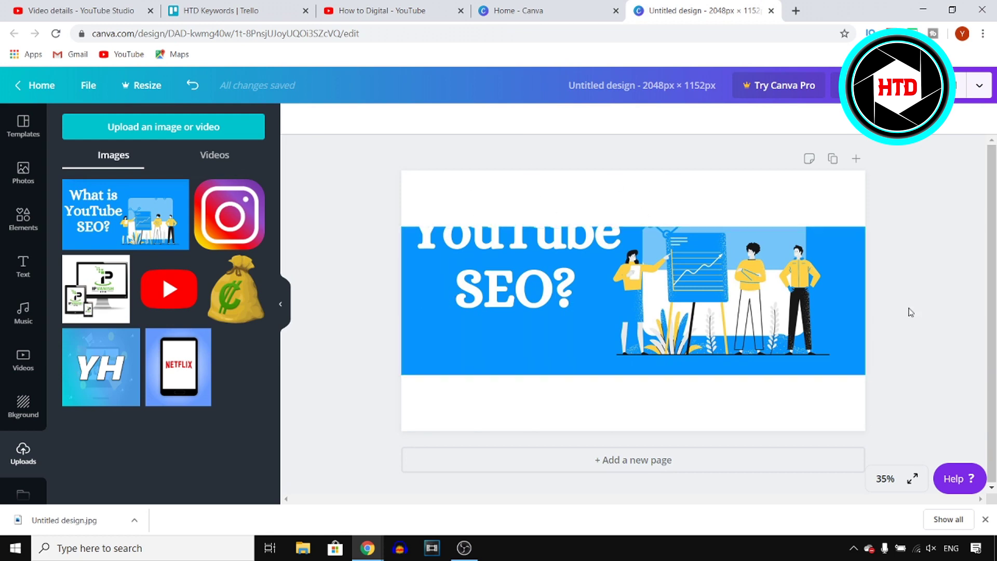
click(549, 10)
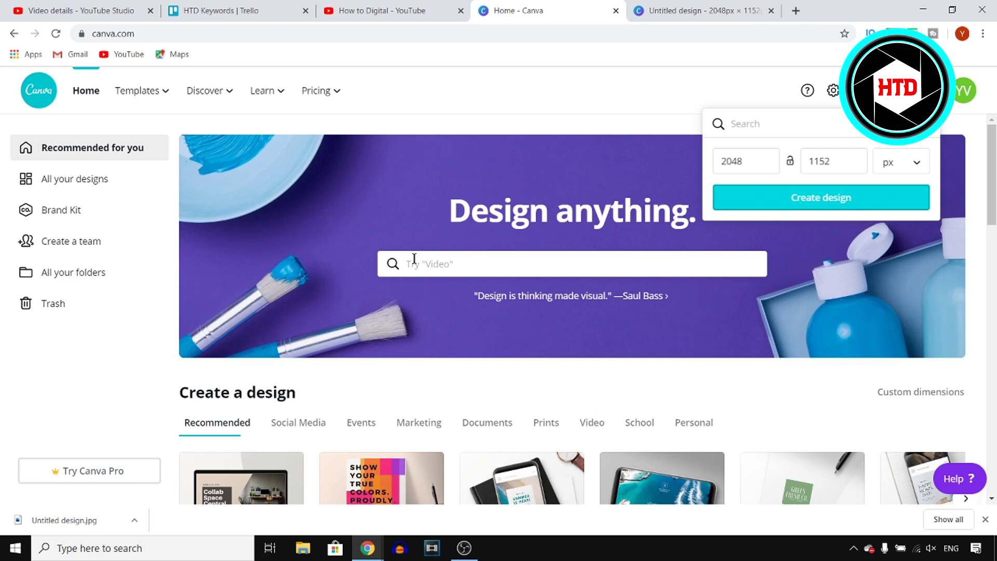
click(391, 11)
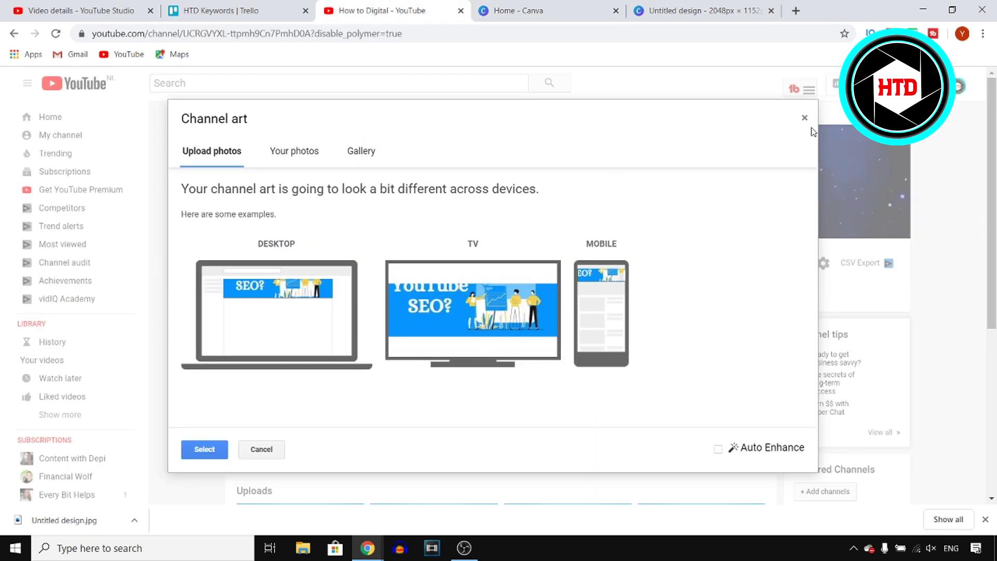
click(805, 119)
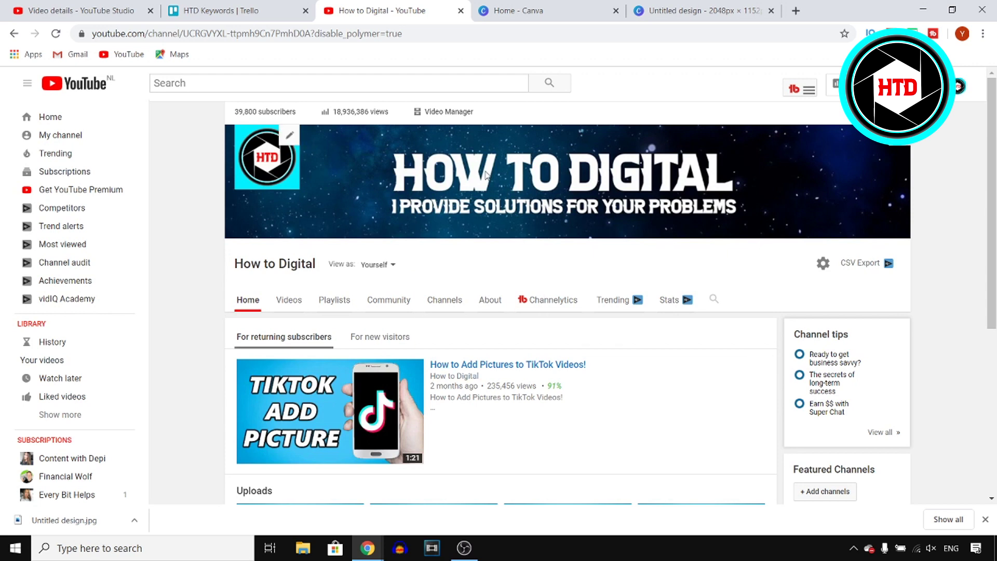
click(593, 10)
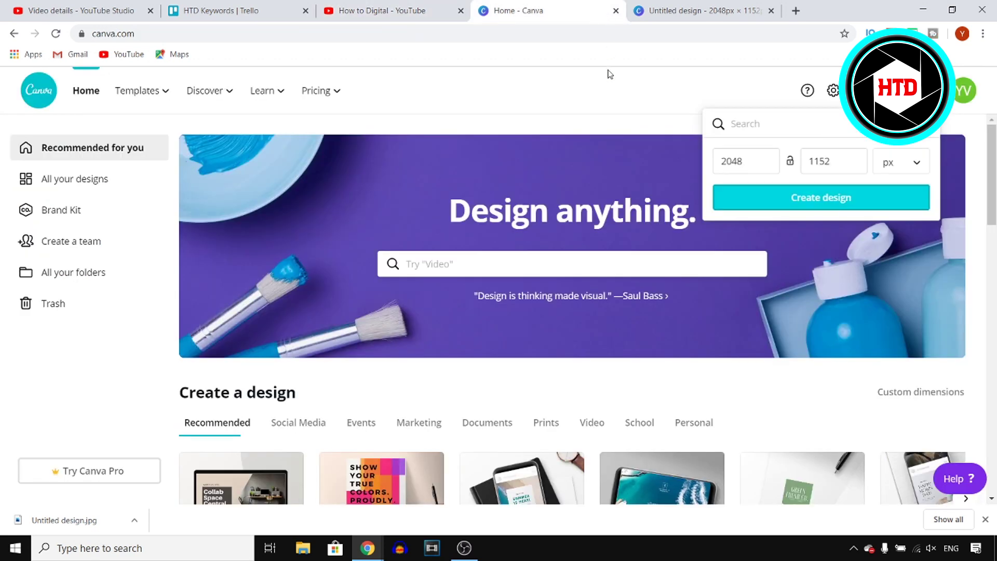
Nudge the SEO banner image down flush with the page edges, then return to Canva Home.
click(669, 8)
click(637, 294)
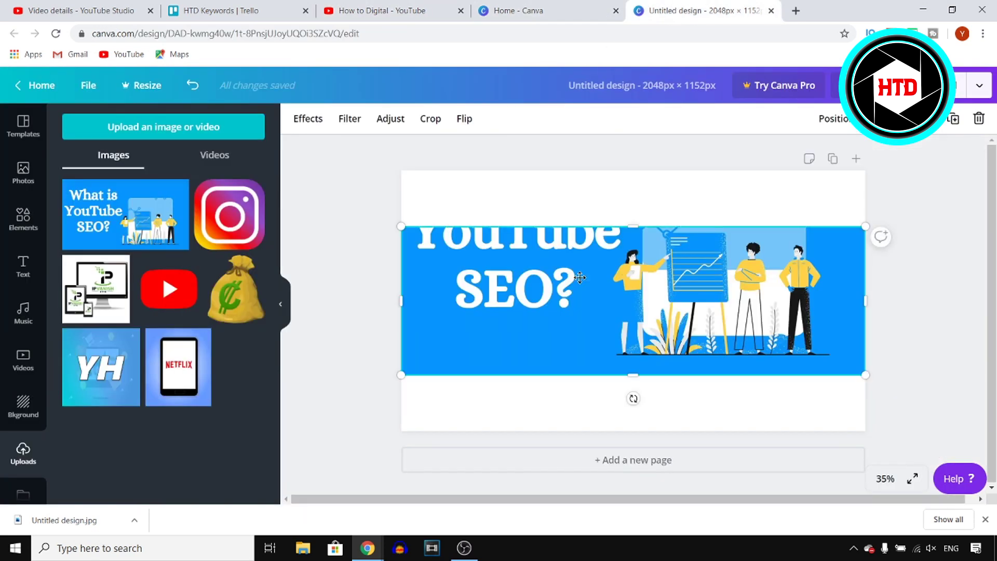
mouse_move(579, 278)
mouse_down()
mouse_move(582, 323)
mouse_move(560, 264)
mouse_up()
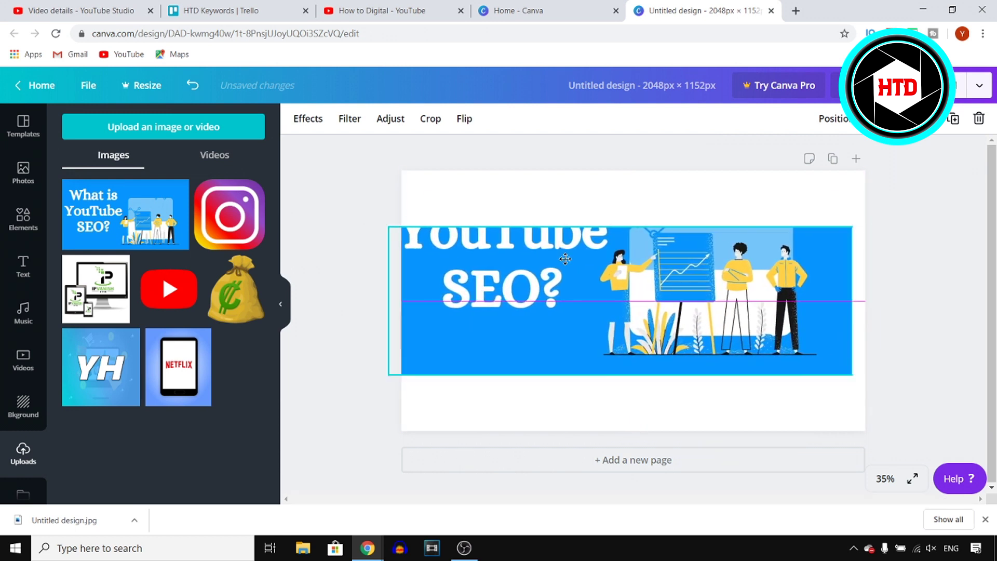
drag(560, 266, 574, 265)
click(909, 178)
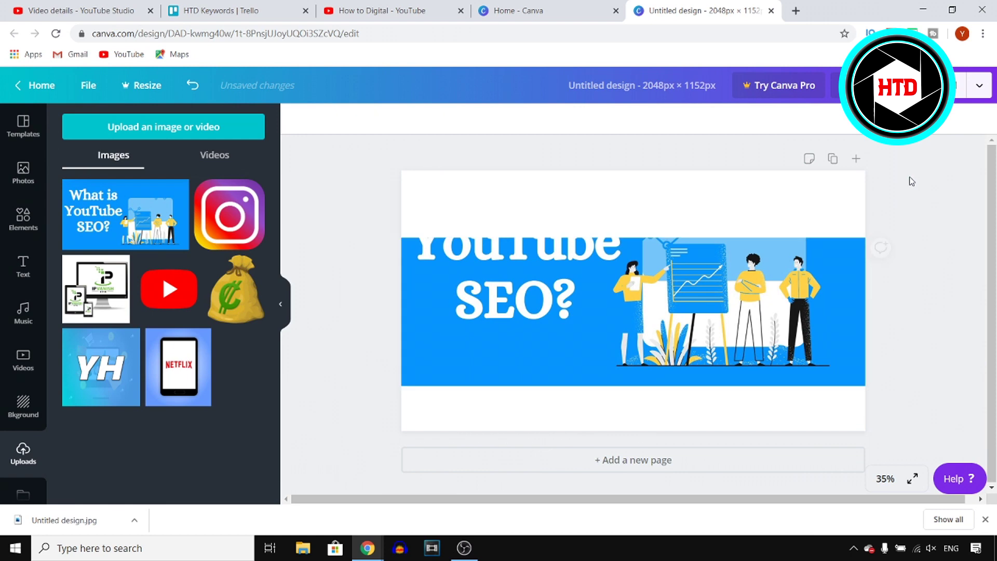
click(44, 86)
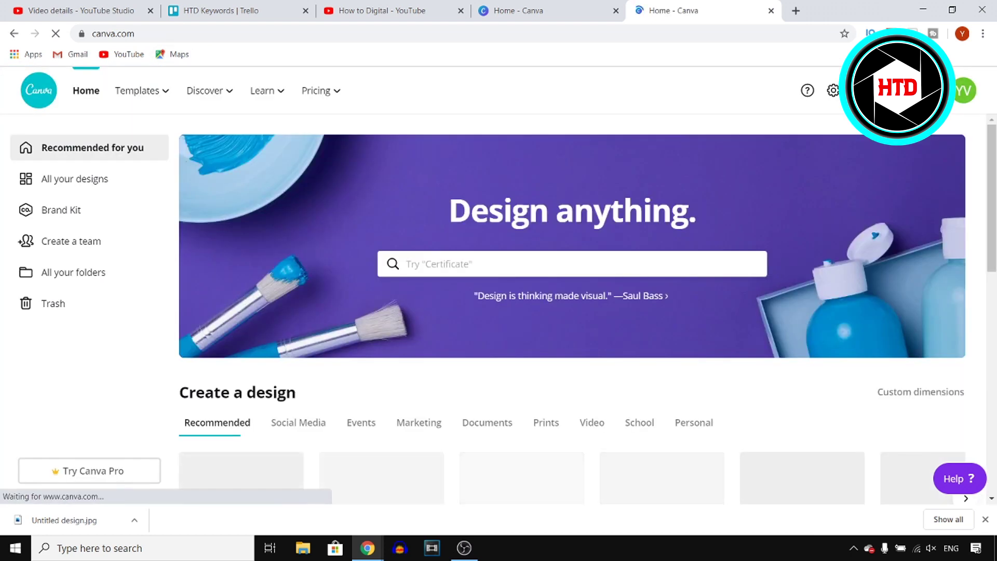
Set up another 2048 × 1152 px custom design, then switch back to the YouTube channel.
click(896, 91)
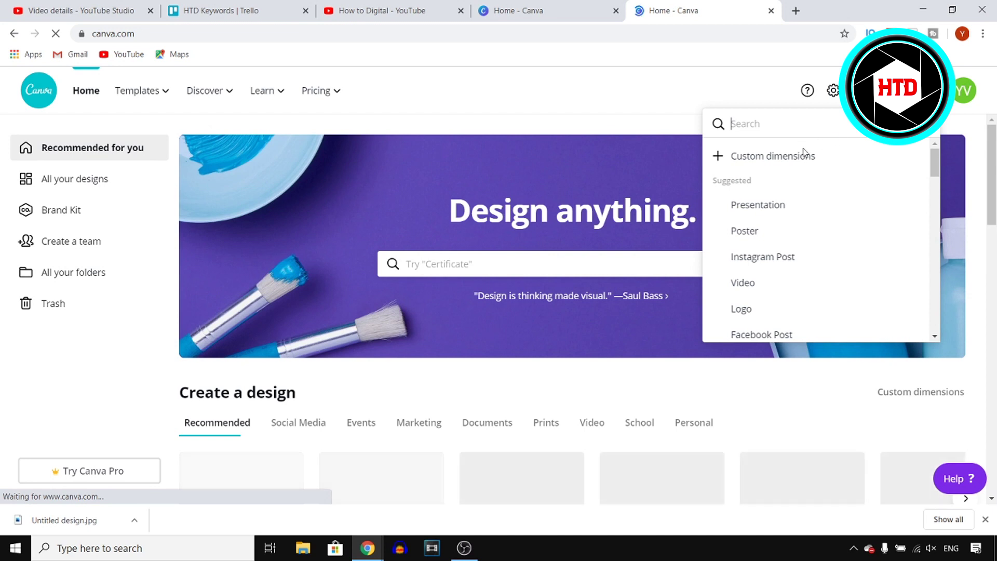
click(804, 153)
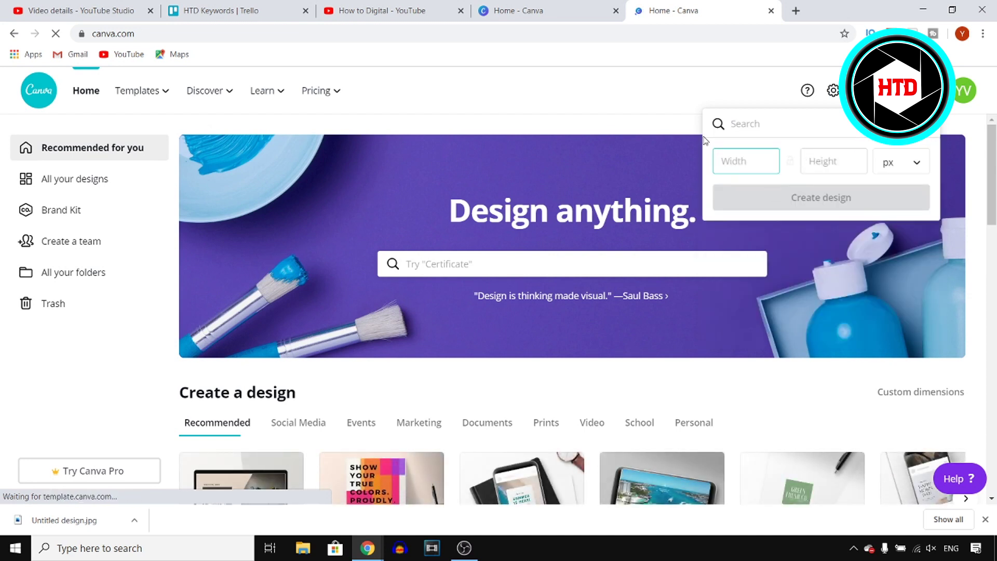
text(2048)
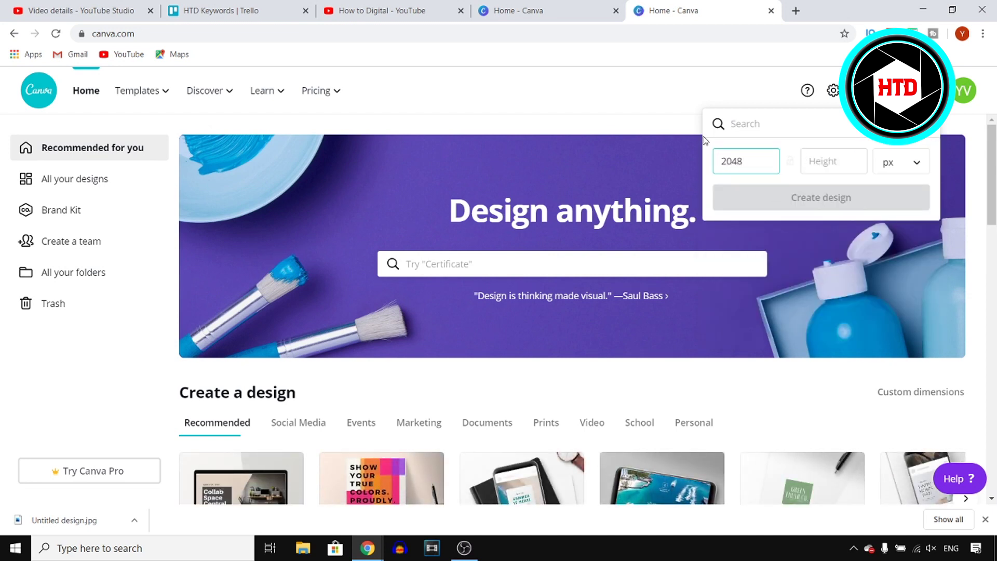
key(Tab)
text(1152)
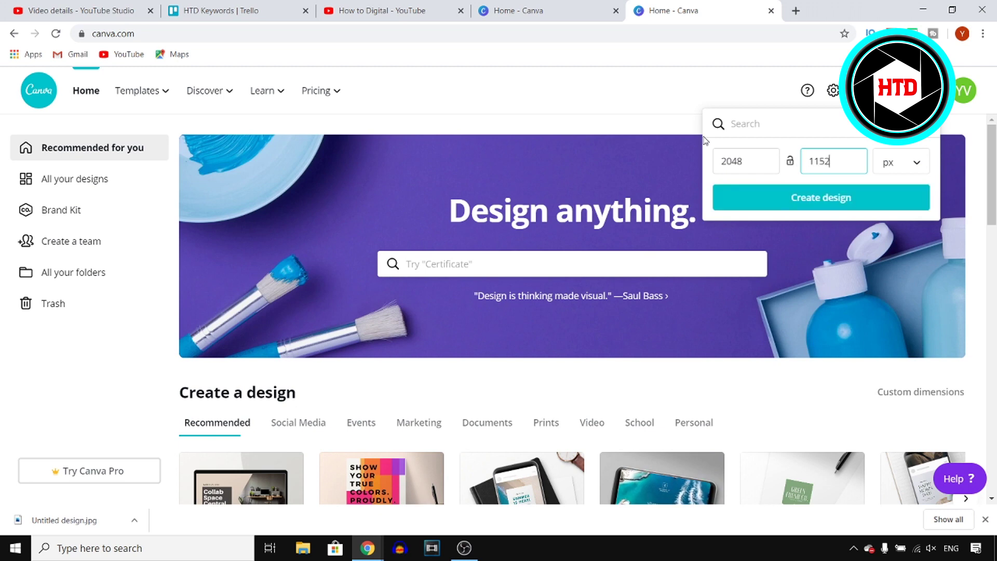
click(339, 7)
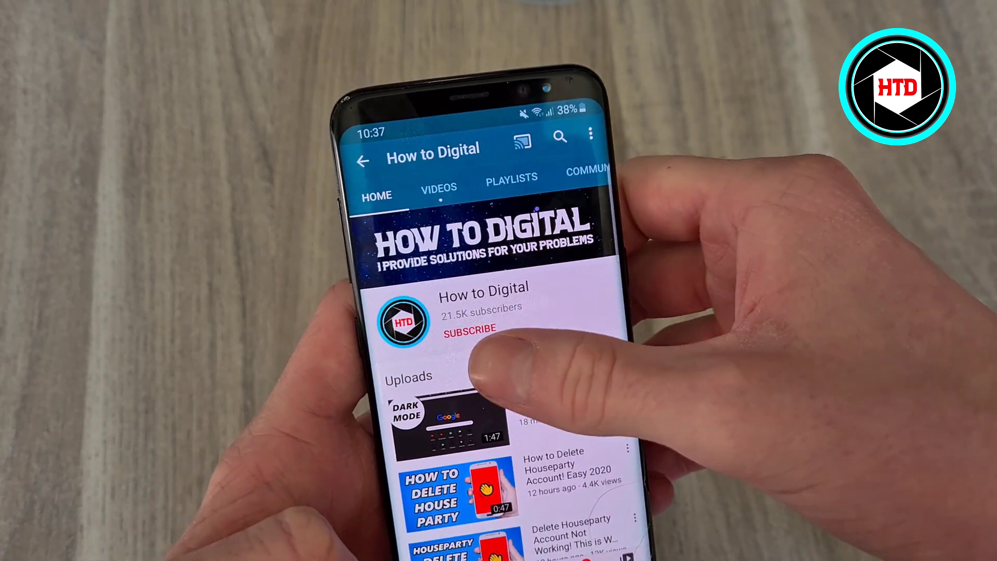
Subscribe to How to Digital on the phone and set its bell notifications to Personalized.
click(446, 319)
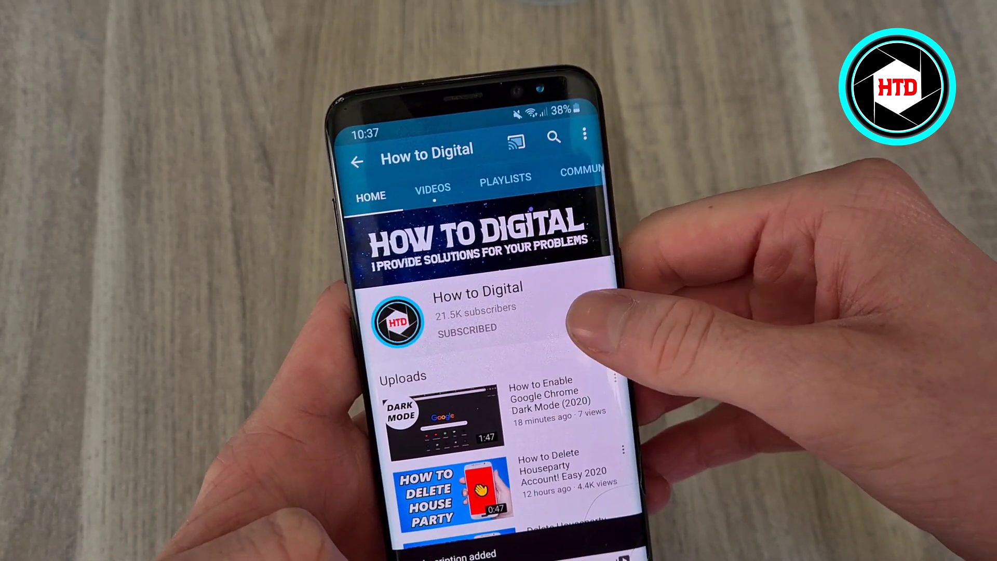
click(596, 306)
click(546, 333)
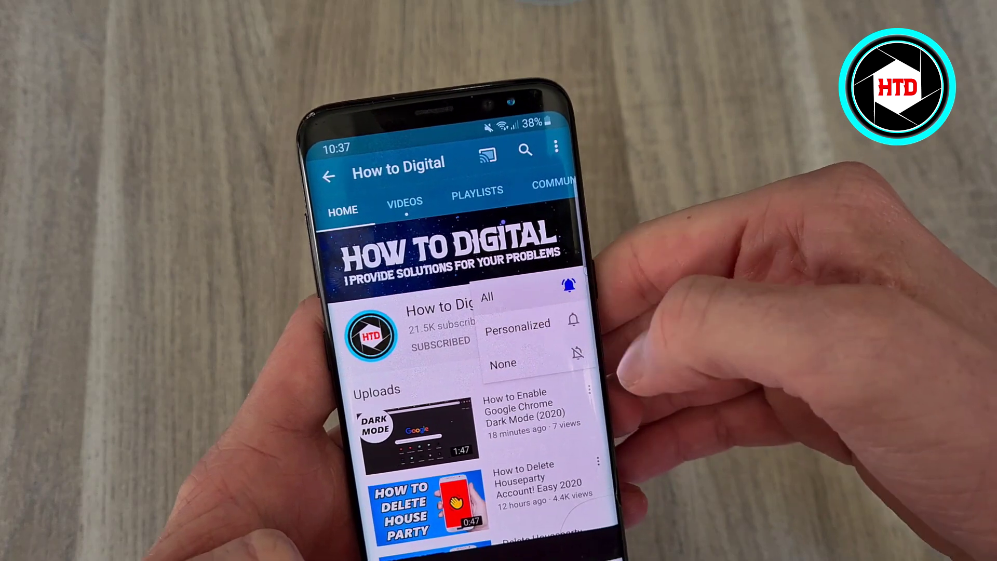